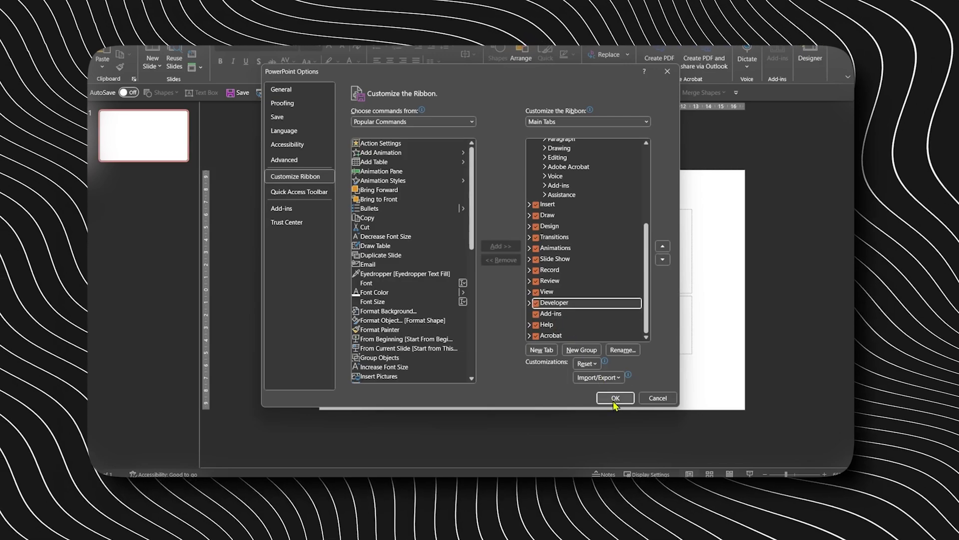
Step: Apply the ribbon customization with Developer enabled and open the Visual Basic editor
left_click(614, 399)
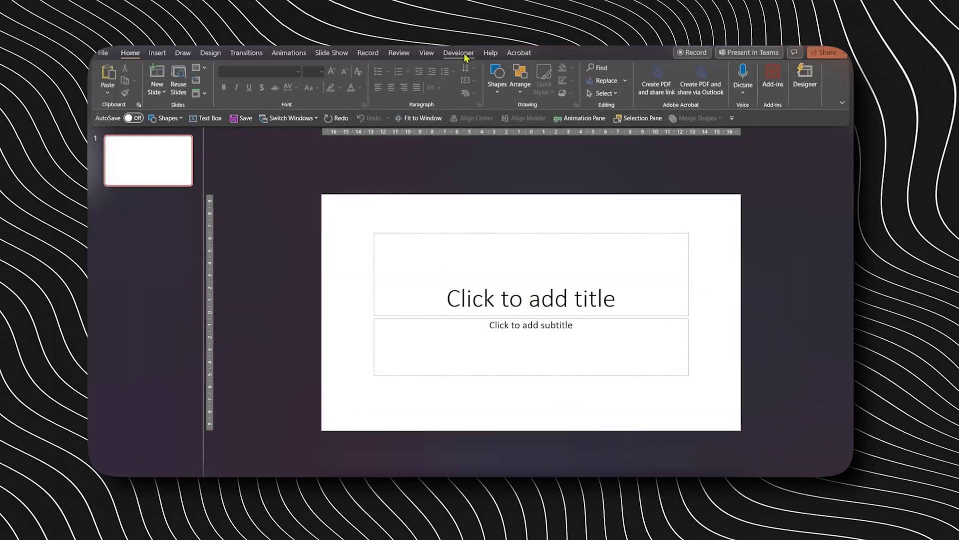
left_click(460, 55)
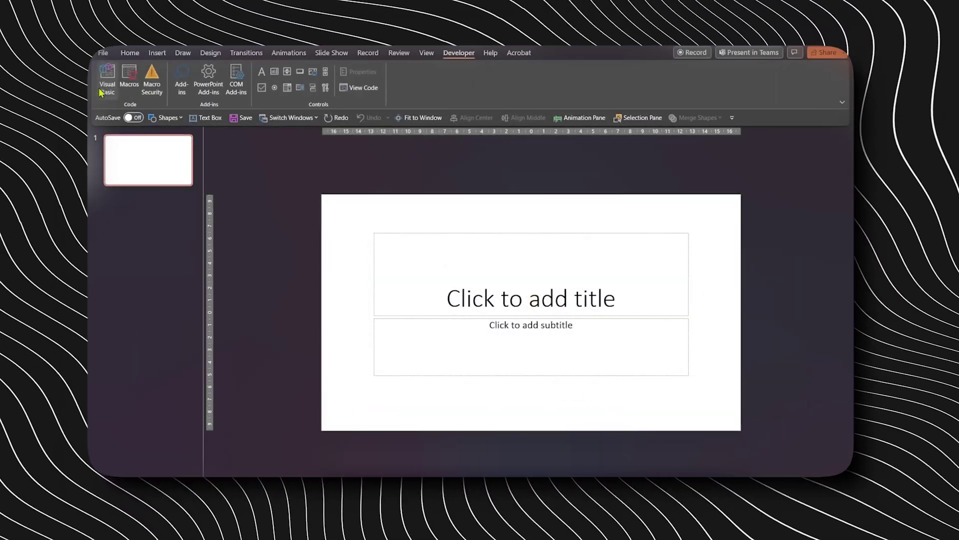
left_click(100, 89)
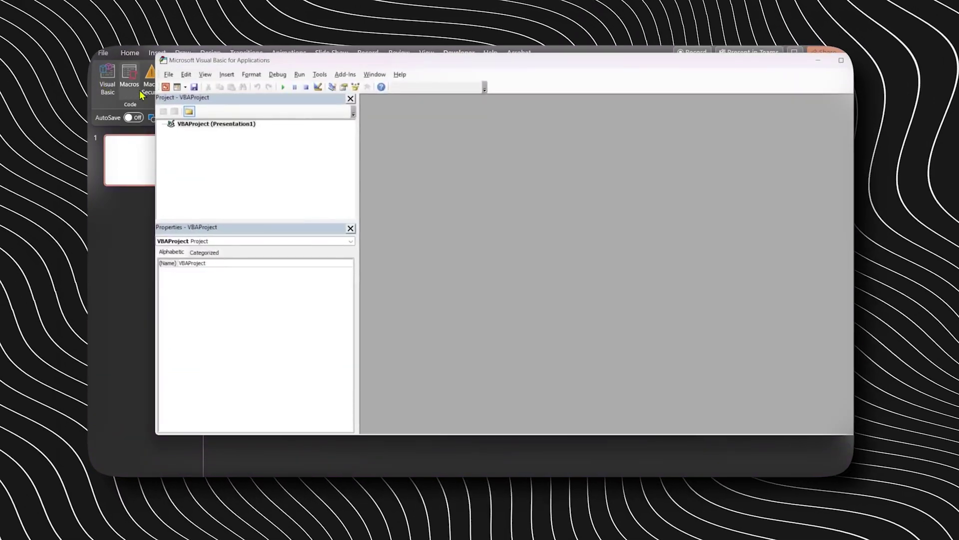
Step: Insert a new module in the presentation's VBA project and paste the CreateMauritiusHolidayPresentation macro code into it
left_click(186, 87)
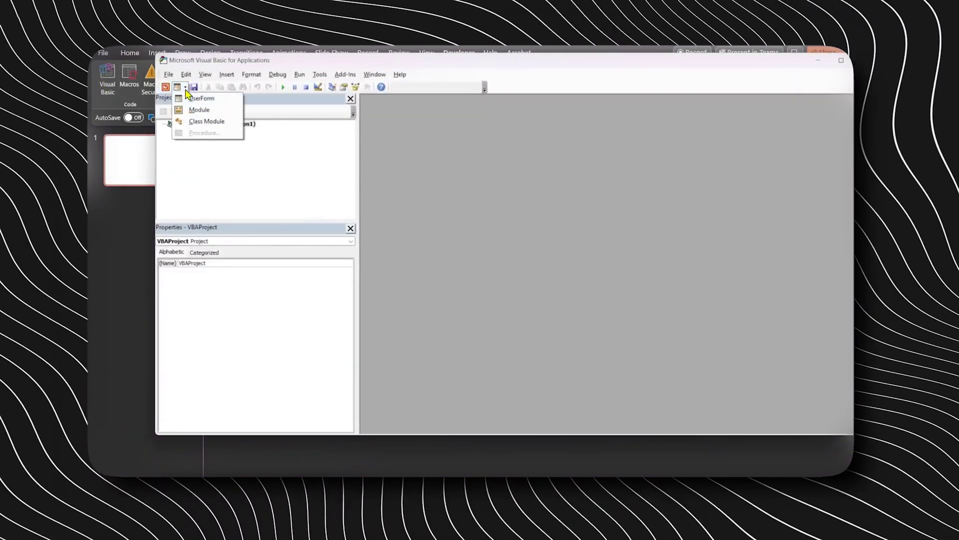
left_click(198, 110)
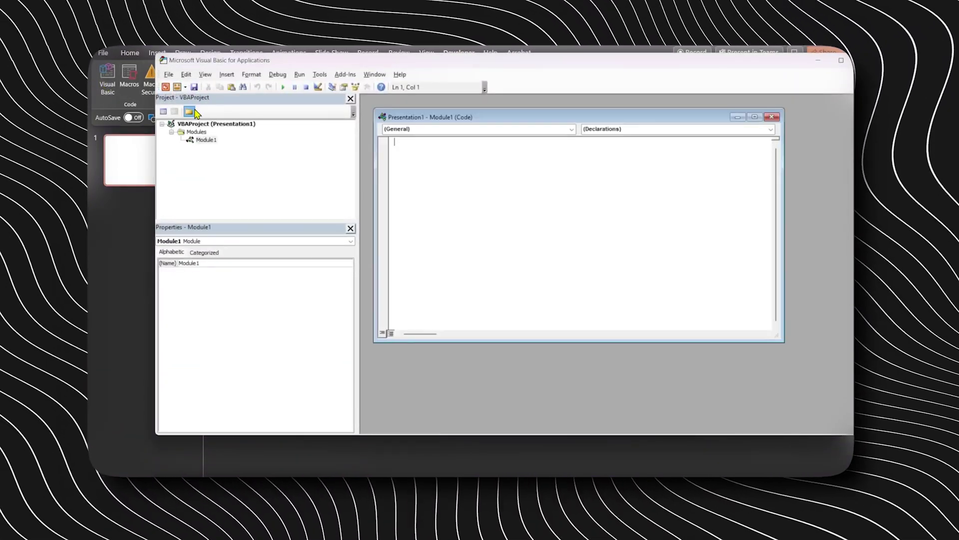
right_click(413, 157)
left_click(435, 183)
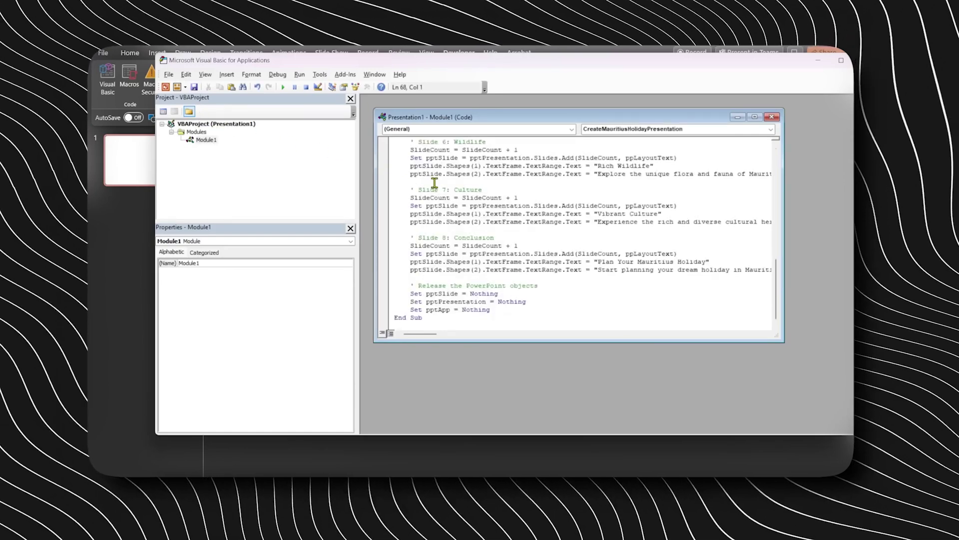
scroll(439, 185, "up", 15)
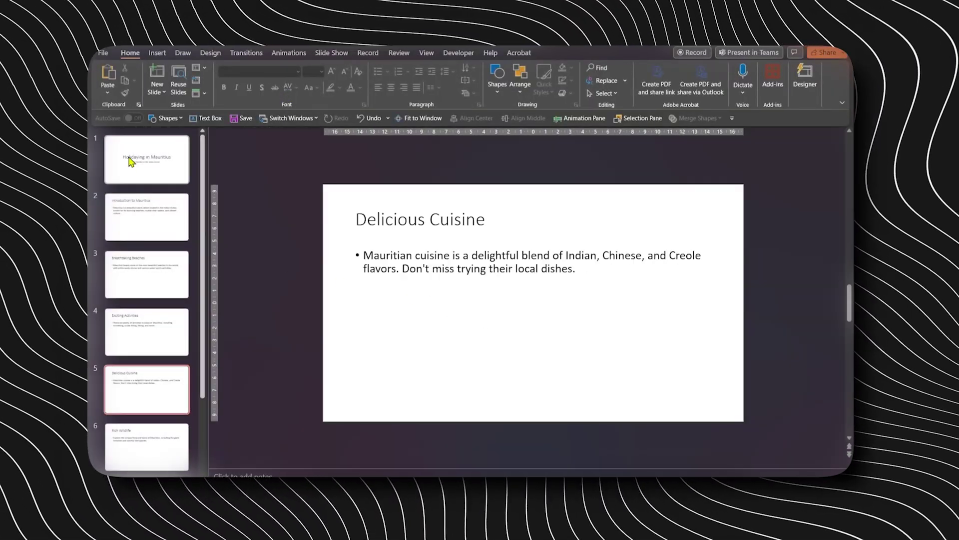
Step: Apply the Designer layout with the full-slide island photo to the "Holidaying in Mauritius" title slide
left_click(131, 161)
left_click(132, 224)
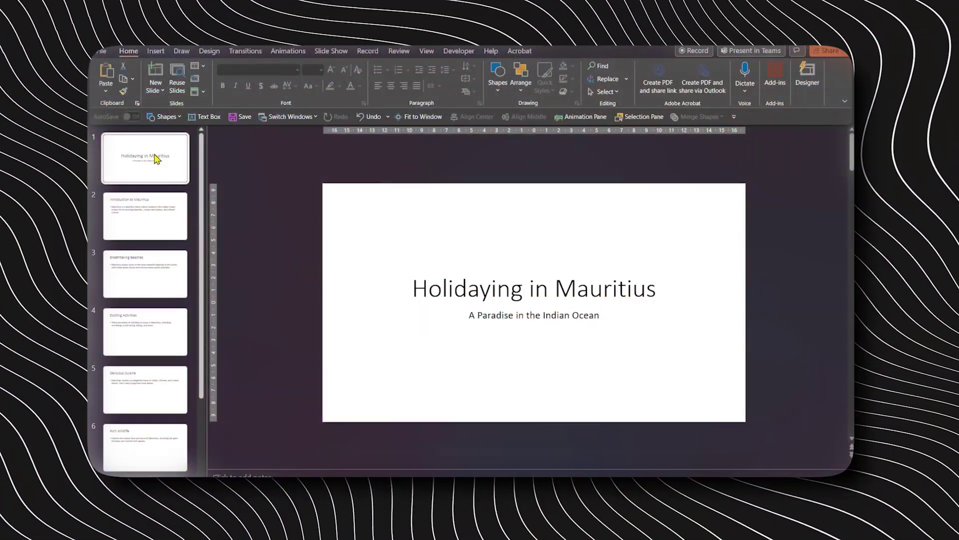
left_click(806, 83)
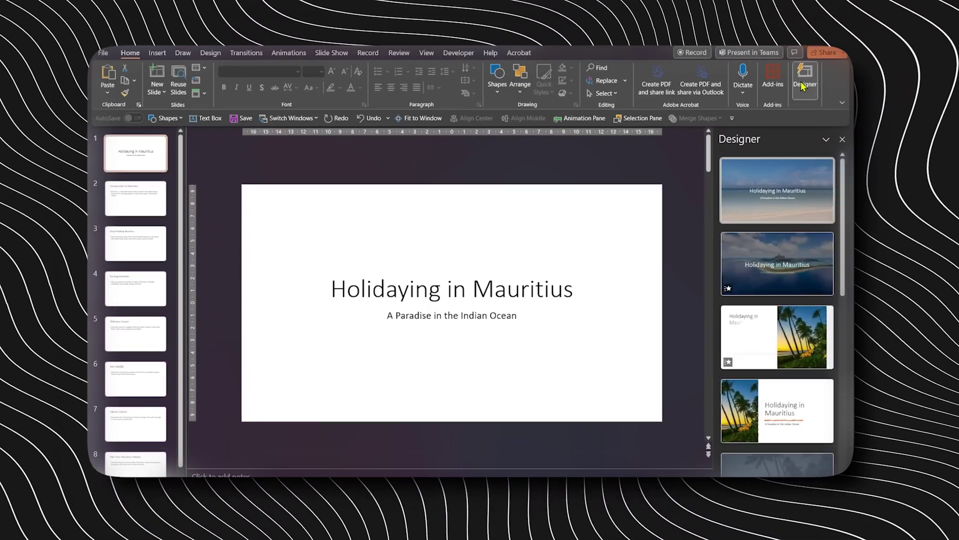
left_click(800, 261)
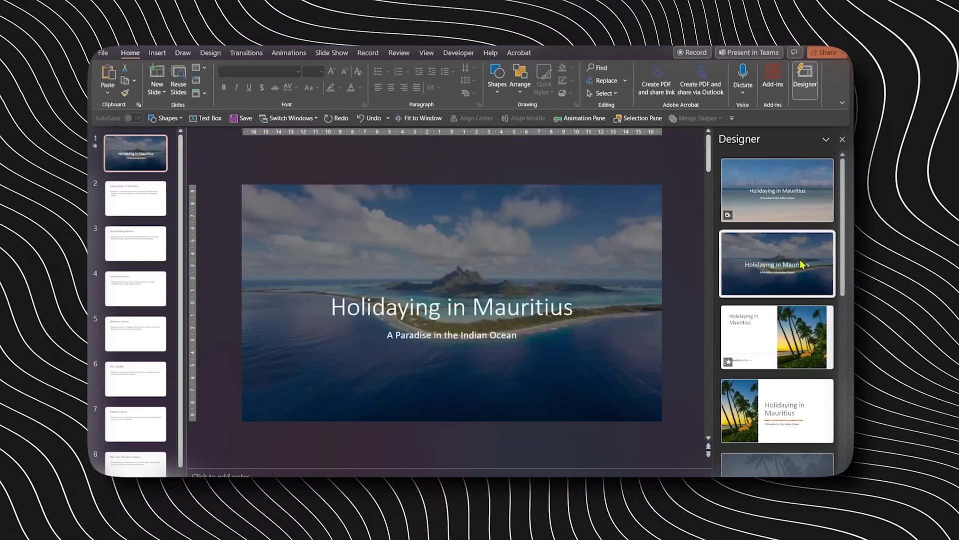
Step: Apply the Designer layout with the curved aerial beach photo beside the text to the "Introduction to Mauritius" slide
left_click(136, 207)
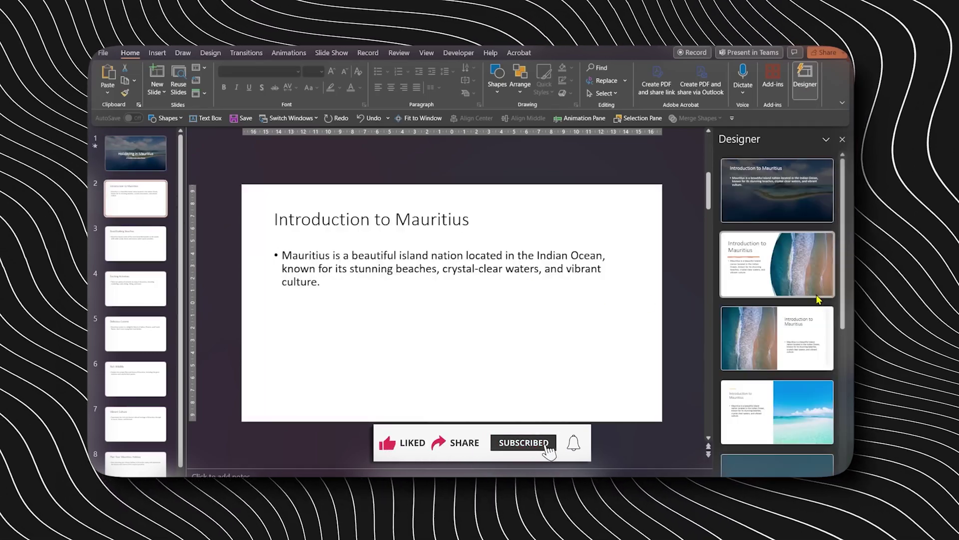
scroll(819, 300, "down", 3)
scroll(820, 299, "up", 1)
left_click(804, 216)
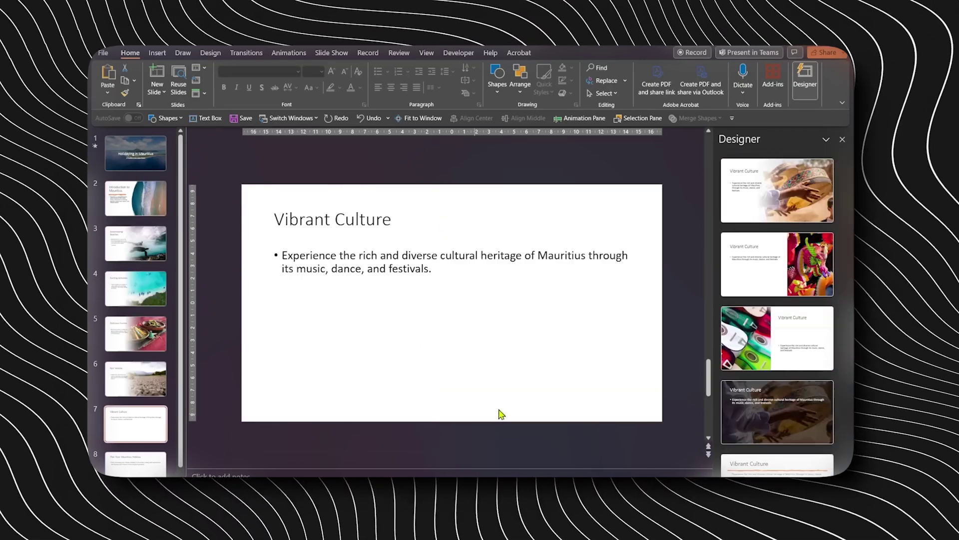
Step: Apply the drum-photo design to the "Vibrant Culture" slide and the palm-tree sunset design to the "Plan Your Mauritius Holiday" slide
left_click(802, 199)
scroll(785, 303, "down", 6)
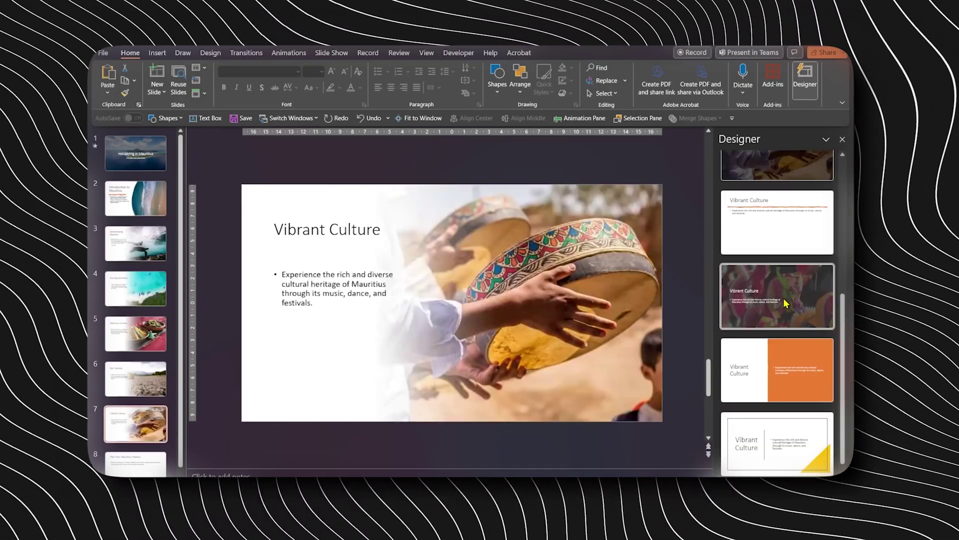
left_click(106, 461)
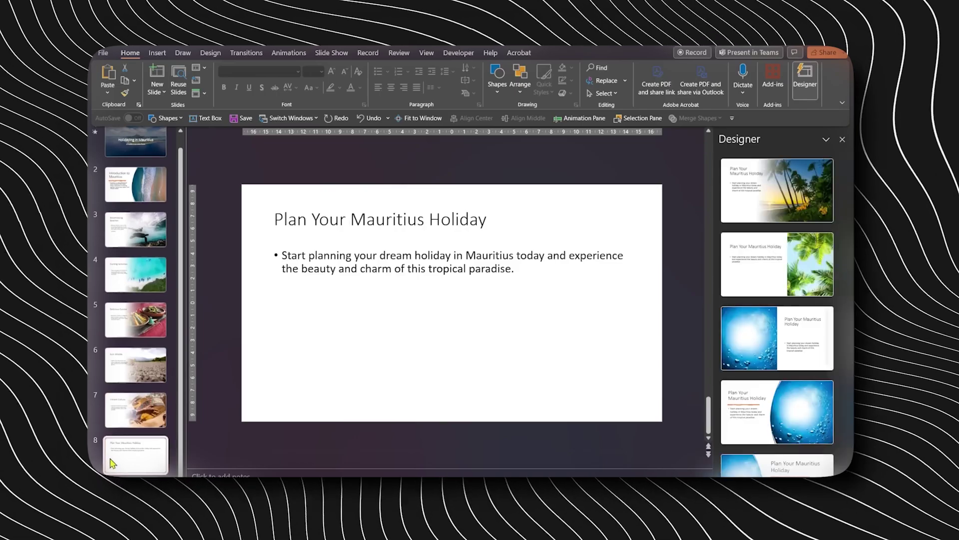
left_click(794, 210)
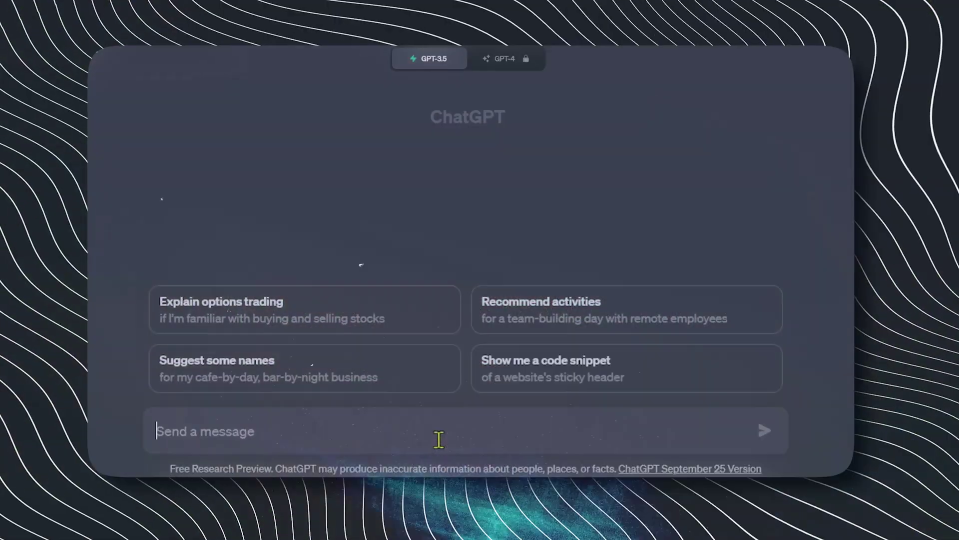
Step: Ask ChatGPT, as a pitch deck expert, for a food-waste startup deck covering Problem, Solution, Business model, Competition, Marketing plan and Fundraising, maximum 8 slides
type("You are an expert in creating pitch decks. Generate a PowerPoint pitch deck")
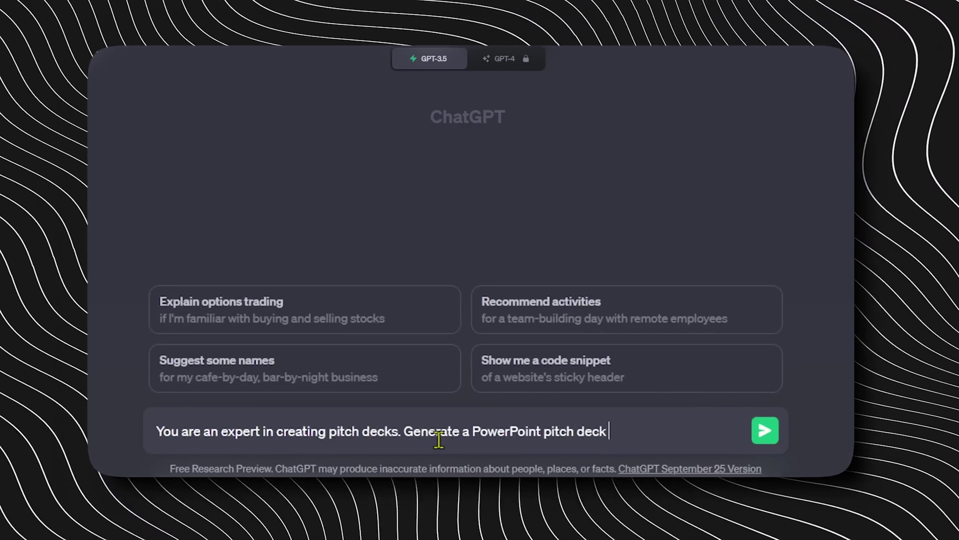
type("specia")
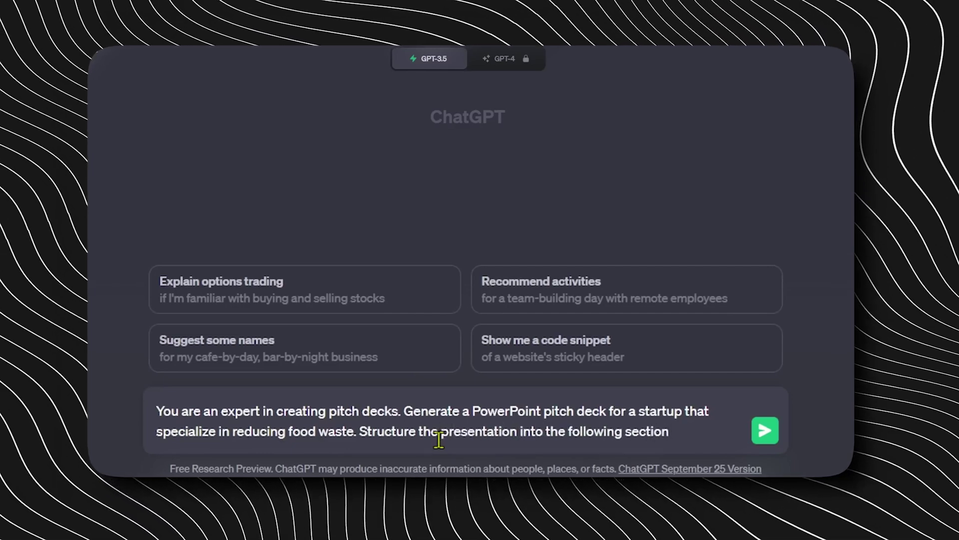
type("Solution, Business model, Competition, Marketing plan and Fundraising. Use a m")
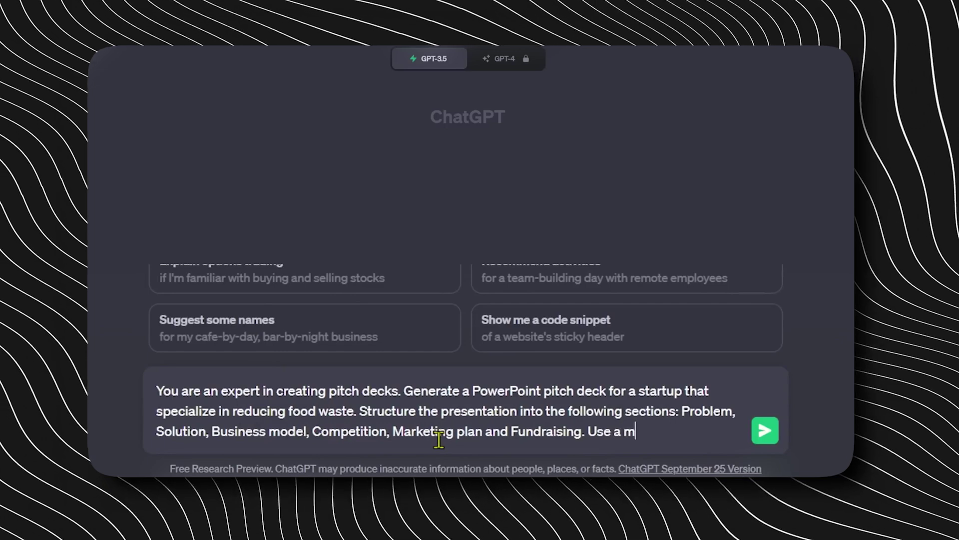
type("um of 8 ")
type("slides")
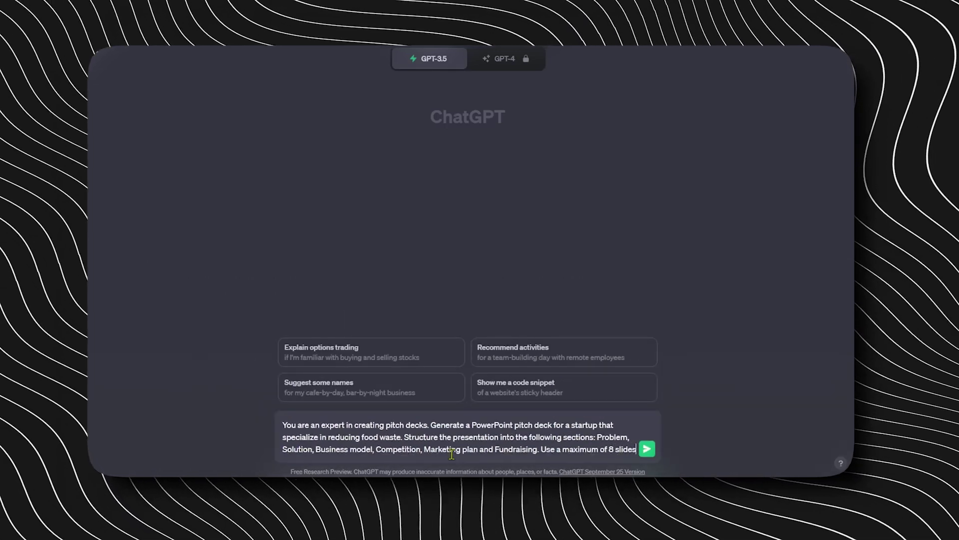
type(".")
key("Return")
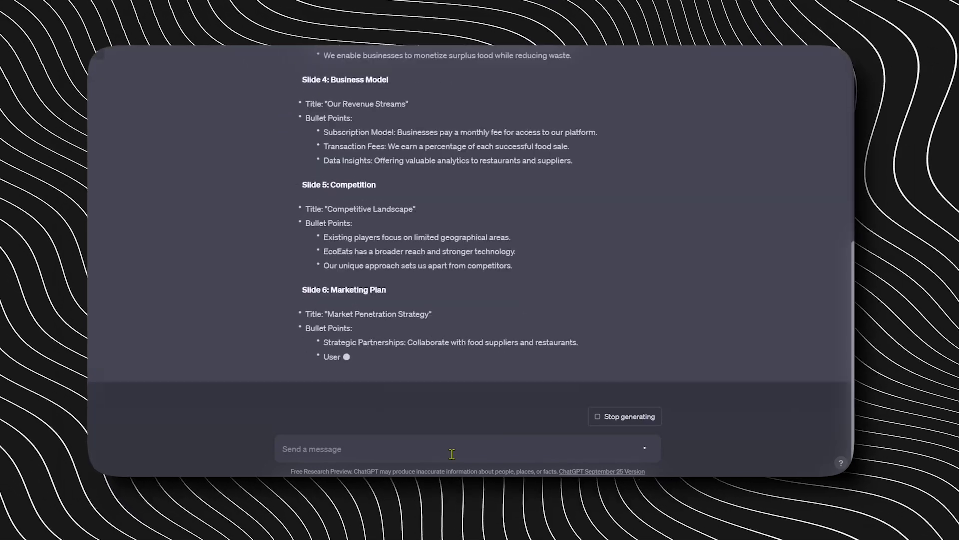
Step: Copy the generated slide outline from the reply through Slide 8, leaving out the closing remarks
left_click_drag(302, 193, 457, 313)
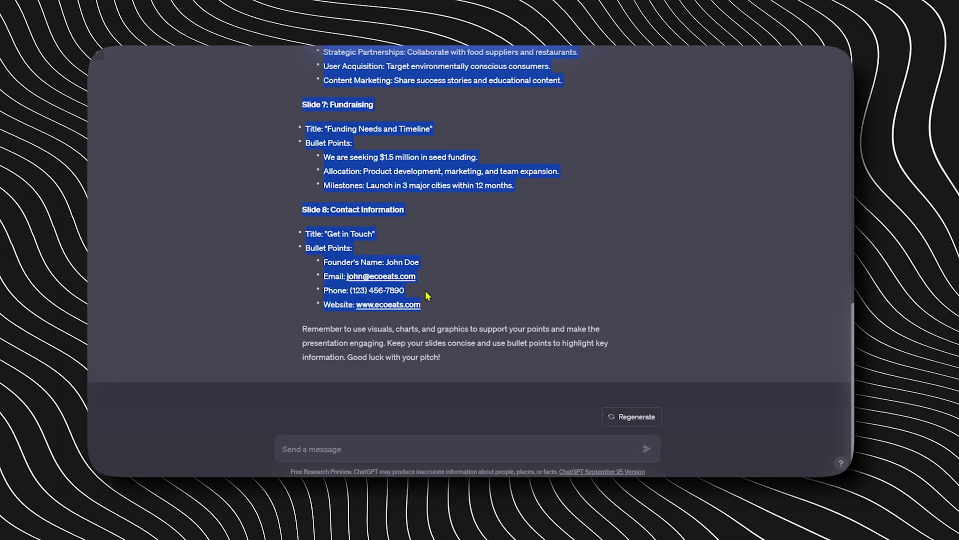
right_click(401, 268)
left_click(429, 276)
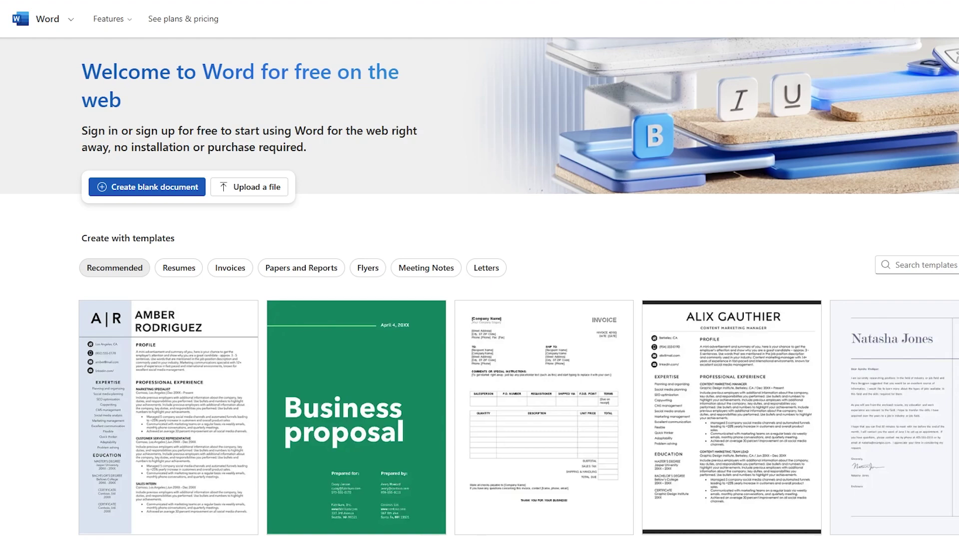
scroll(479, 300, "down", 2)
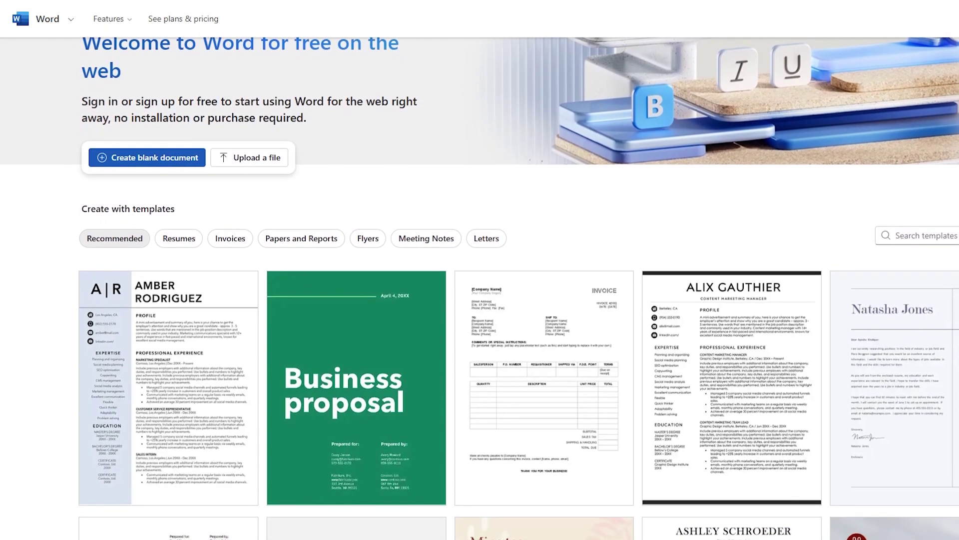
scroll(480, 300, "down", 2)
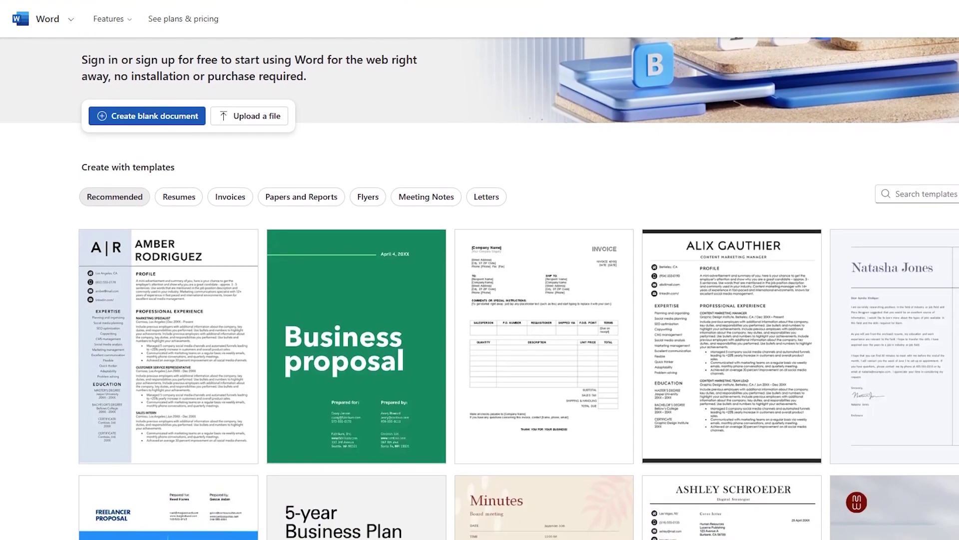
scroll(479, 300, "down", 2)
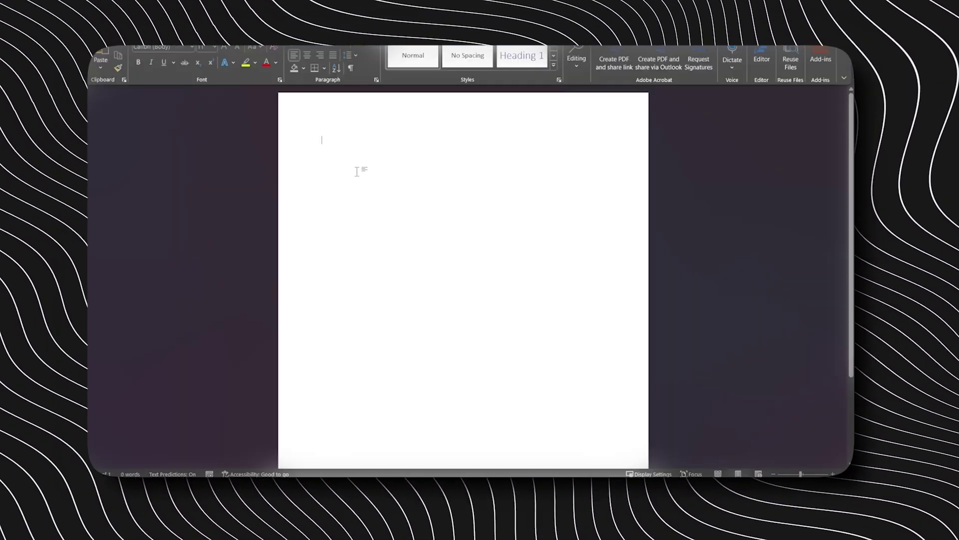
Step: Paste the copied pitch deck outline into a blank Word document, keeping its source formatting
right_click(358, 173)
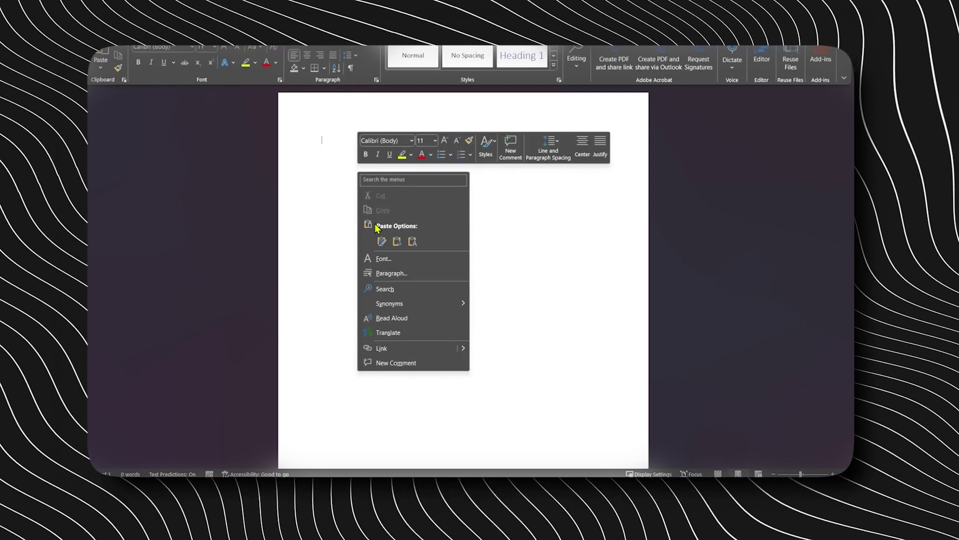
left_click(382, 242)
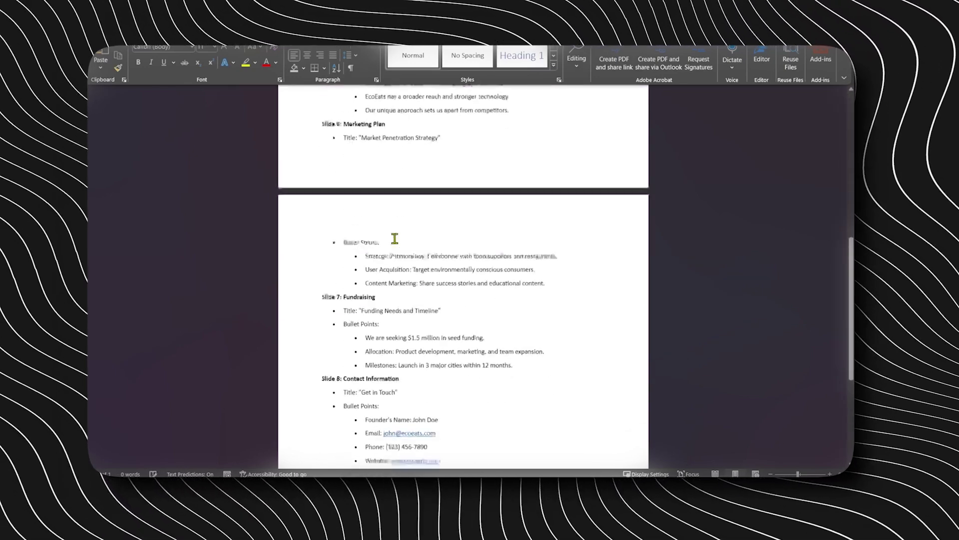
Step: Make "EcoEats: Reducing Food Waste" the first heading and clean the outline of its slide, title, subtitle and bullet-point labels
key("ctrl+v")
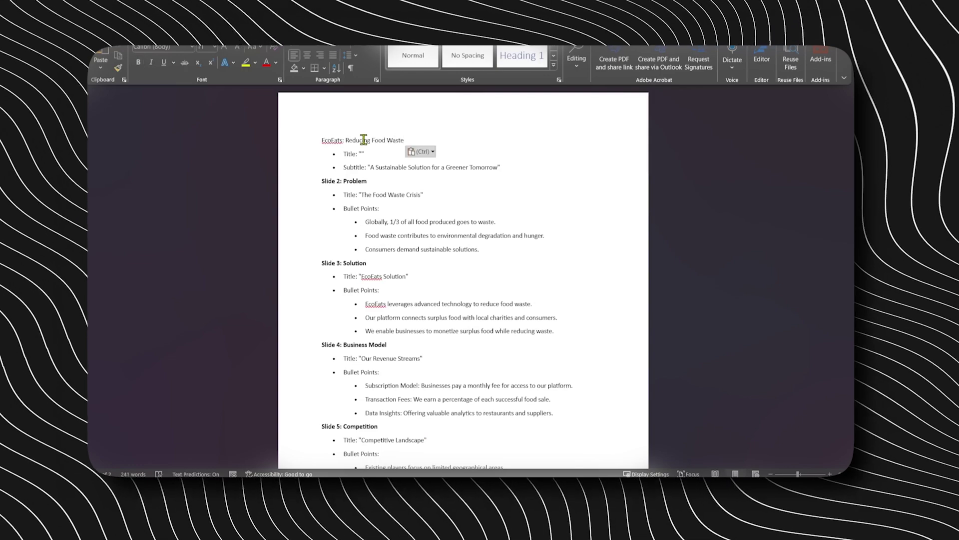
key("BackSpace")
left_click_drag(343, 168, 406, 140)
key("BackSpace")
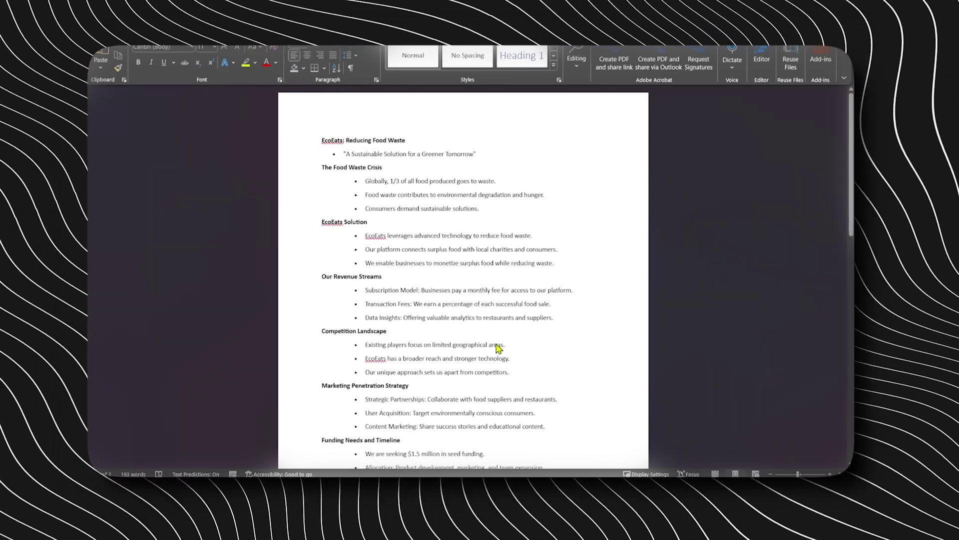
Step: Save the document as EcoEats.docx in the OneDrive - IncrediSkill location
key("ctrl+s")
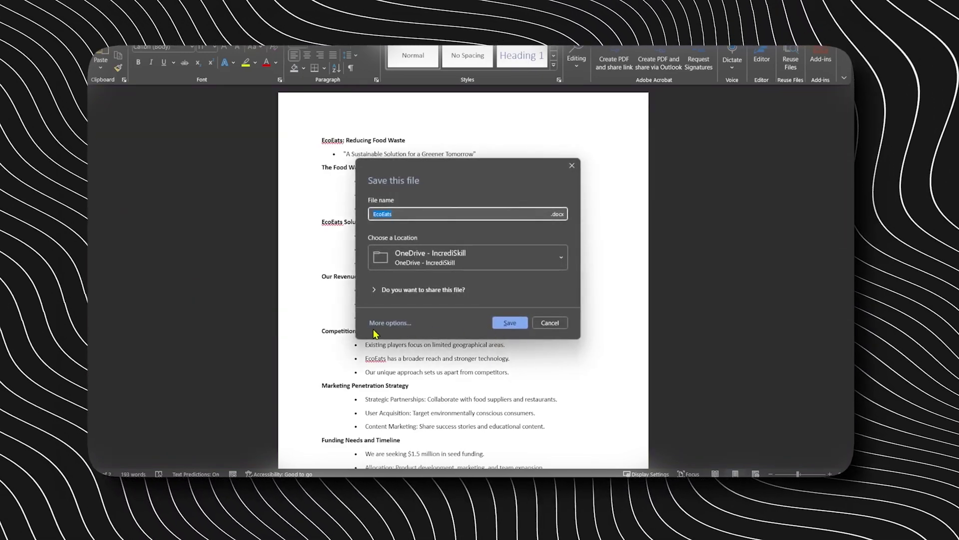
key("Return")
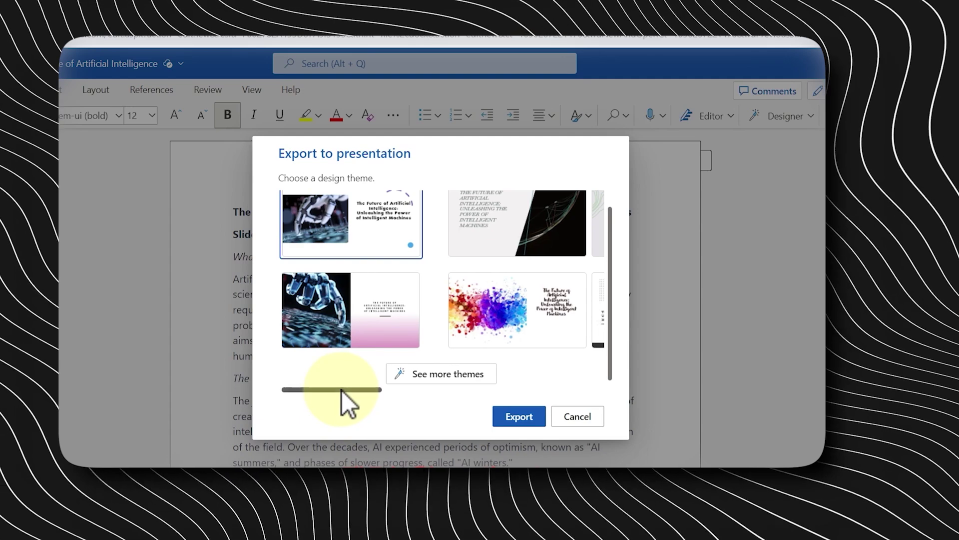
Step: Export the Artificial Intelligence document in Word for the web to a presentation with the black network-pattern theme and open it
left_click_drag(341, 391, 464, 388)
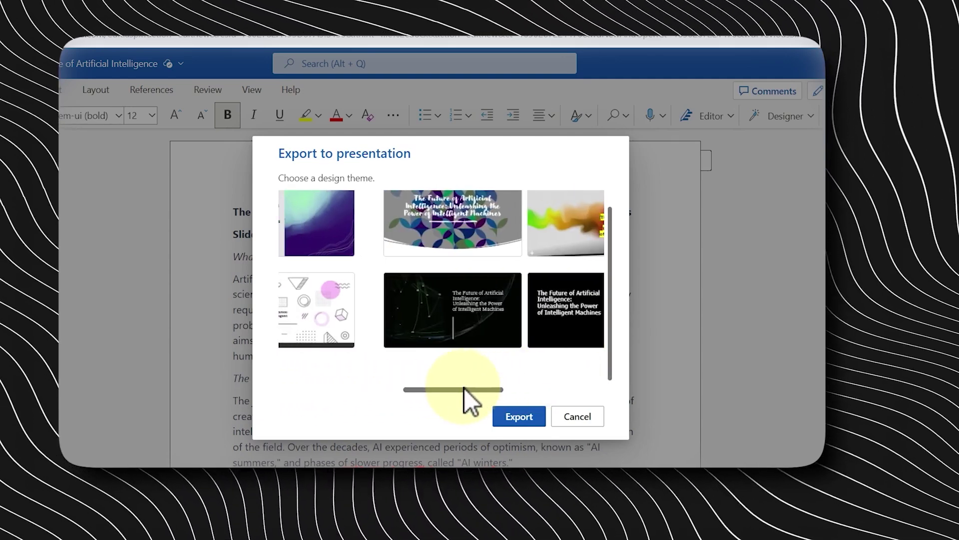
left_click(460, 336)
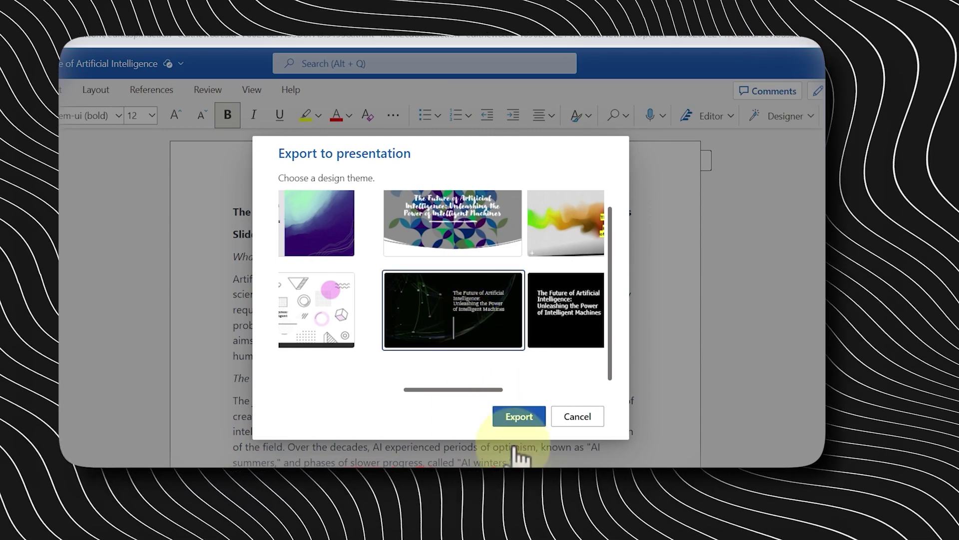
left_click(520, 422)
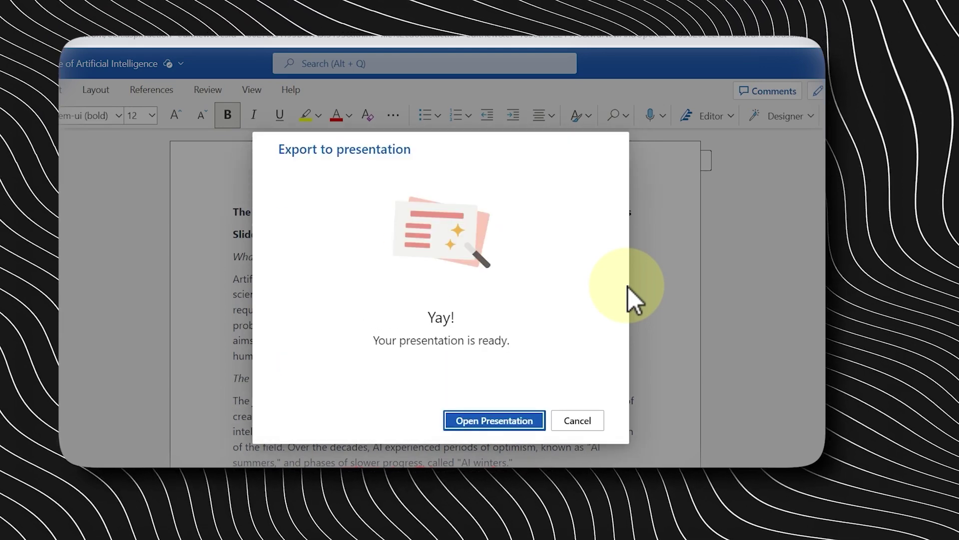
left_click(461, 424)
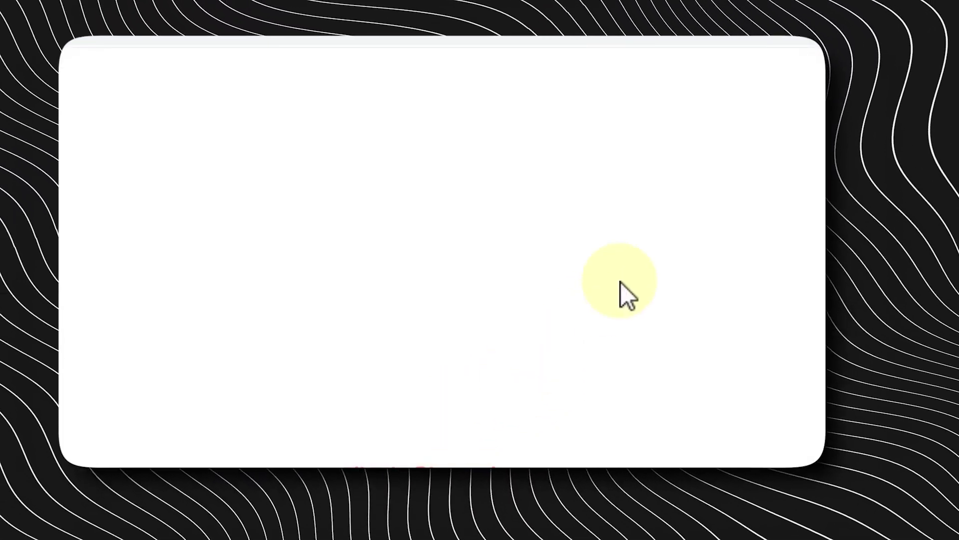